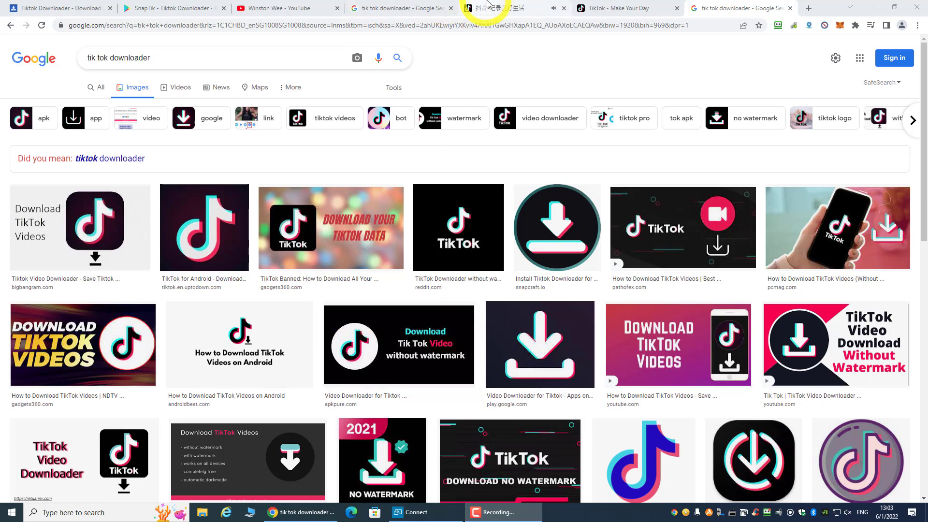
Switch to the TikTok and Douyin tabs, dismiss the Douyin login prompt, then return to the image search tab
click(620, 8)
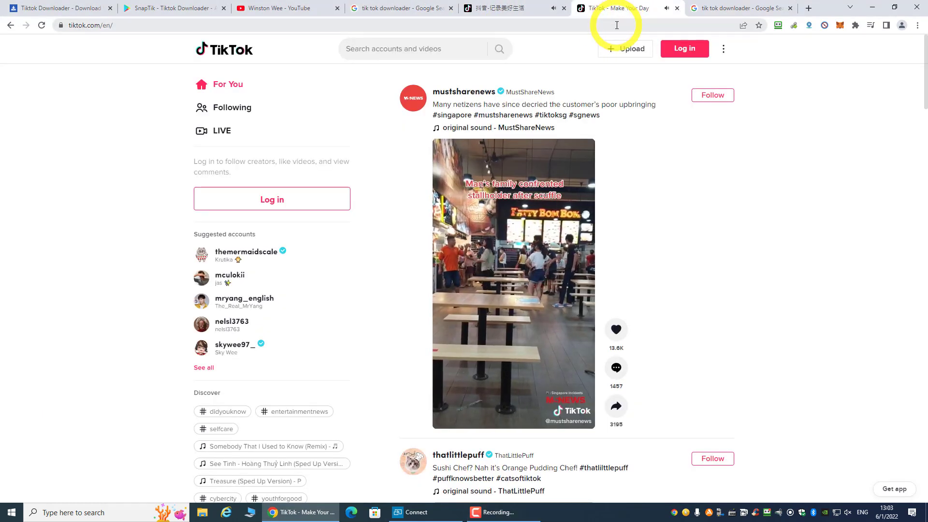
click(498, 8)
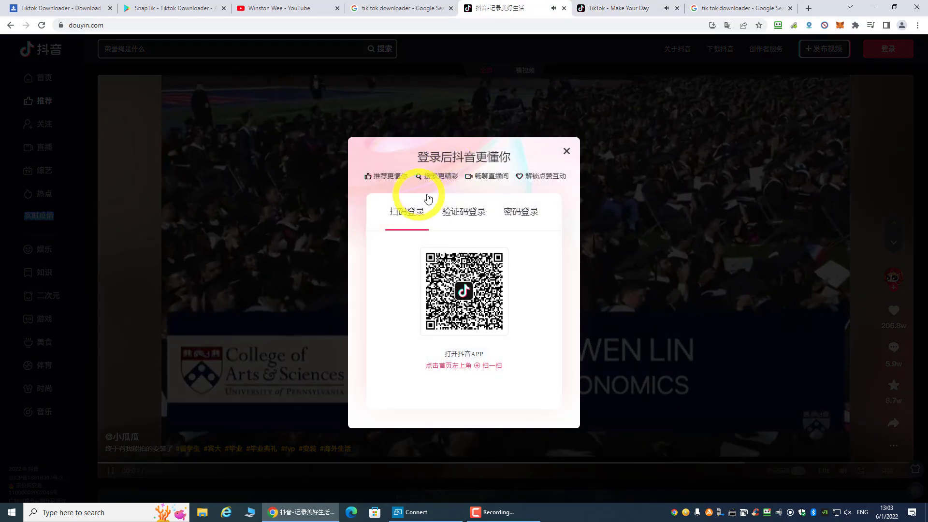
click(566, 151)
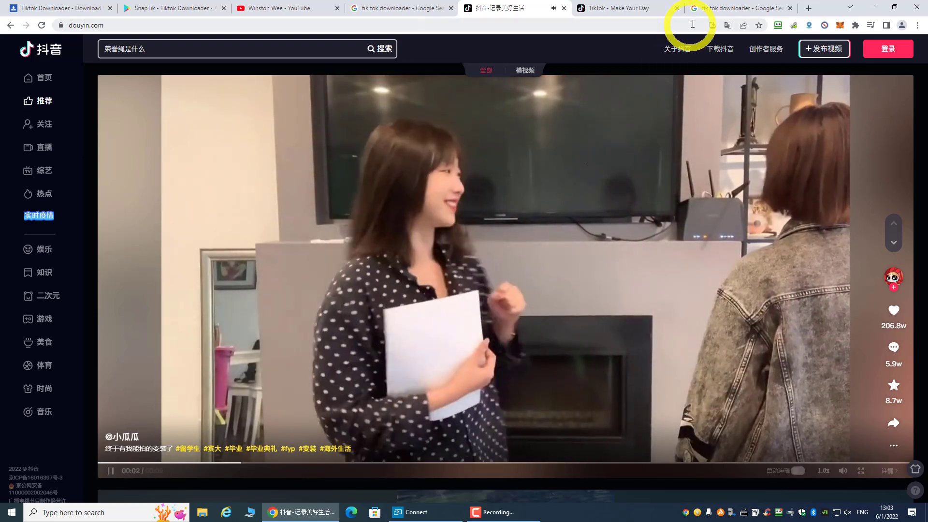
click(774, 8)
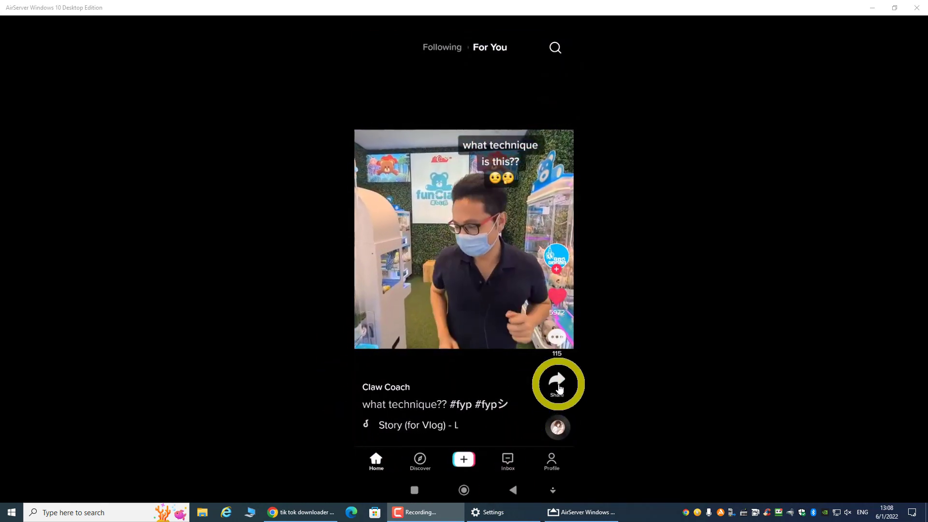
Share the claw-machine TikTok video on the mirrored phone and copy its link
click(559, 386)
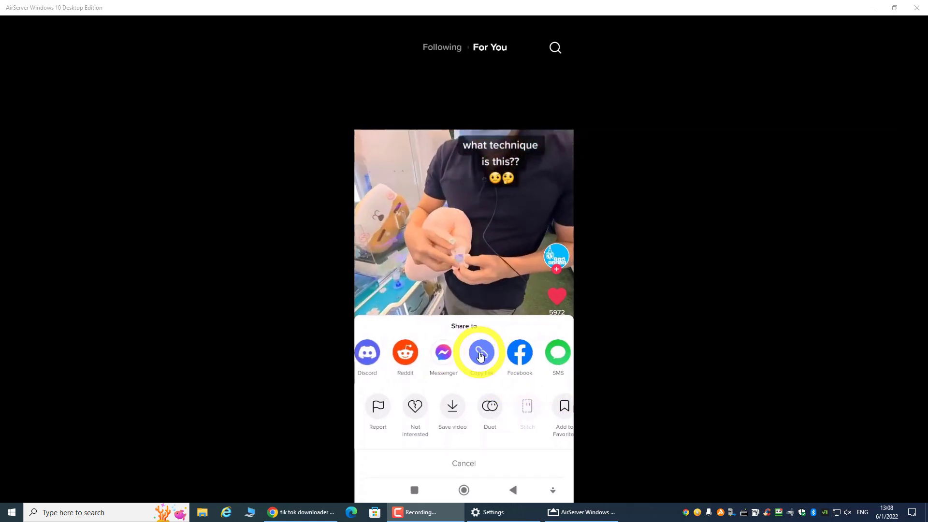
click(481, 353)
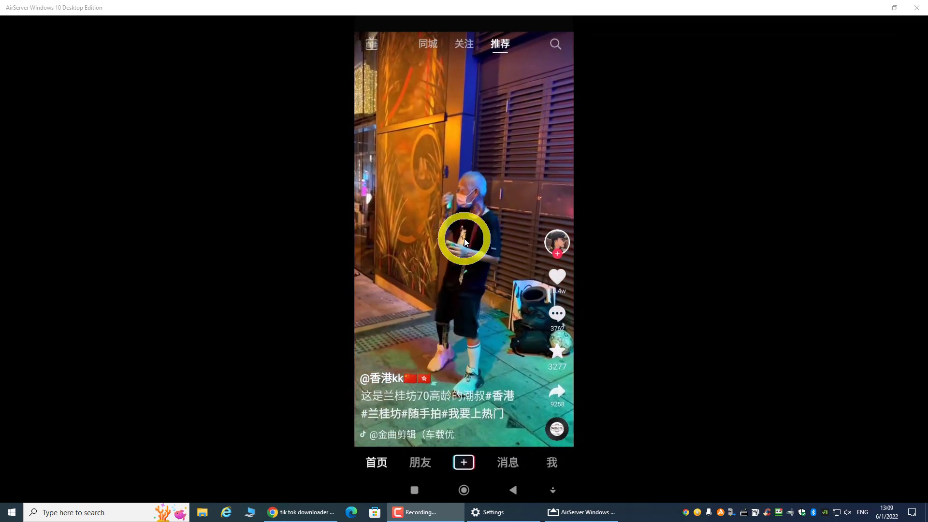
Share the Lan Kwai Fong Douyin street video and choose 复制链接 to copy its link
click(555, 399)
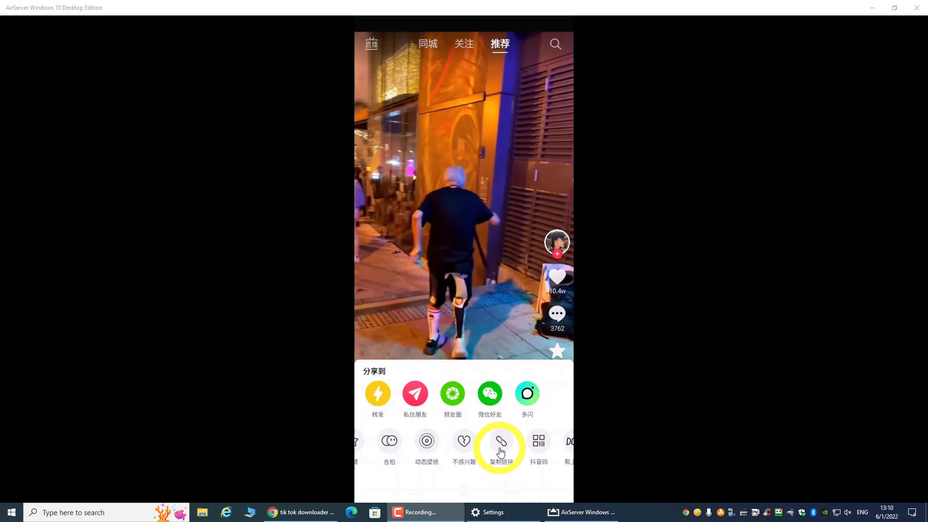
click(500, 452)
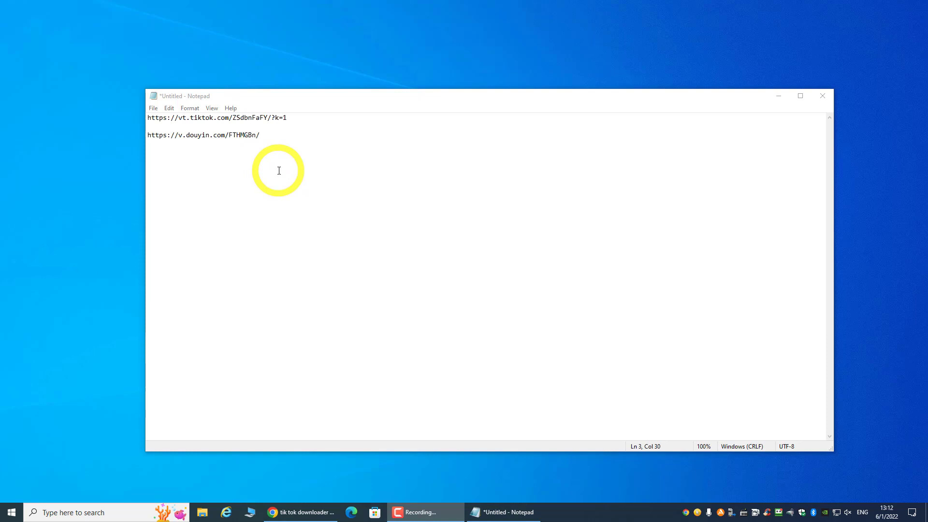
Copy the vt.tiktok.com link from Notepad line 1 and switch to Chrome's SnapTik downloader tab
drag(297, 118, 176, 121)
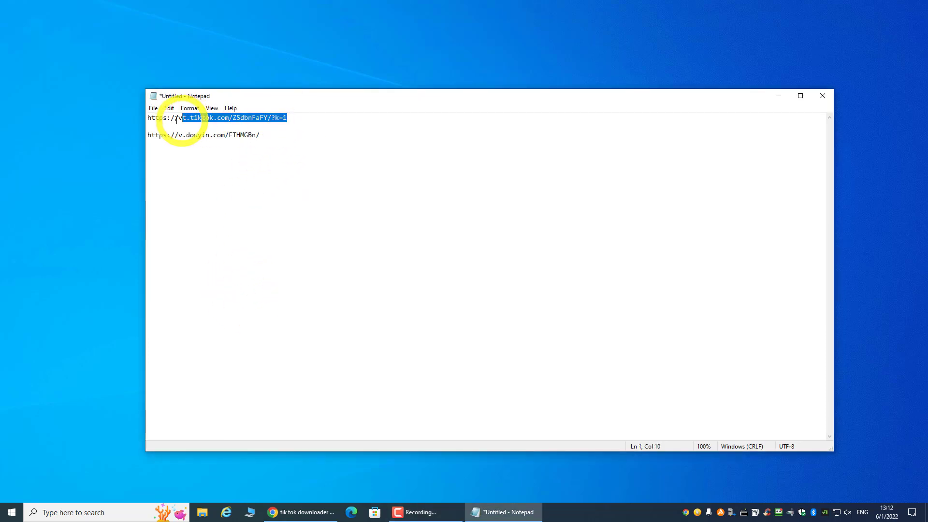
drag(306, 118, 132, 121)
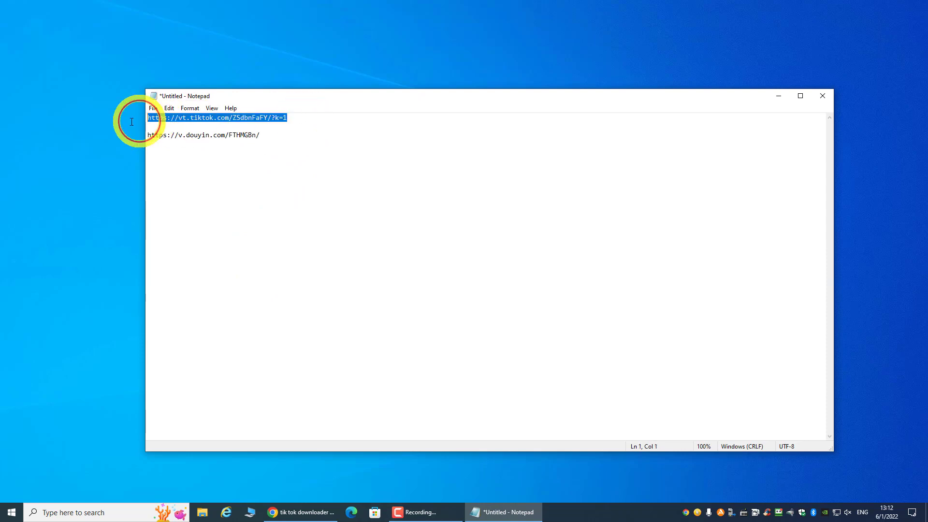
key(ctrl+c)
click(290, 512)
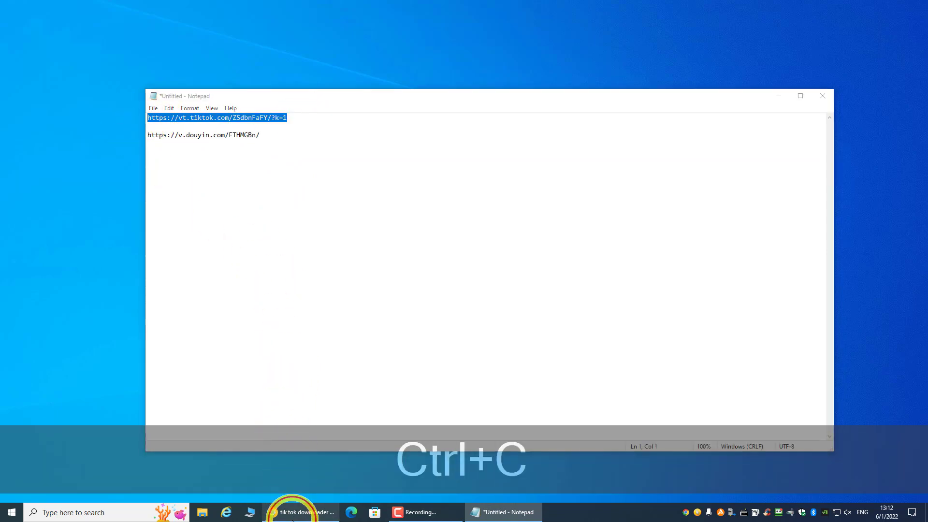
click(62, 14)
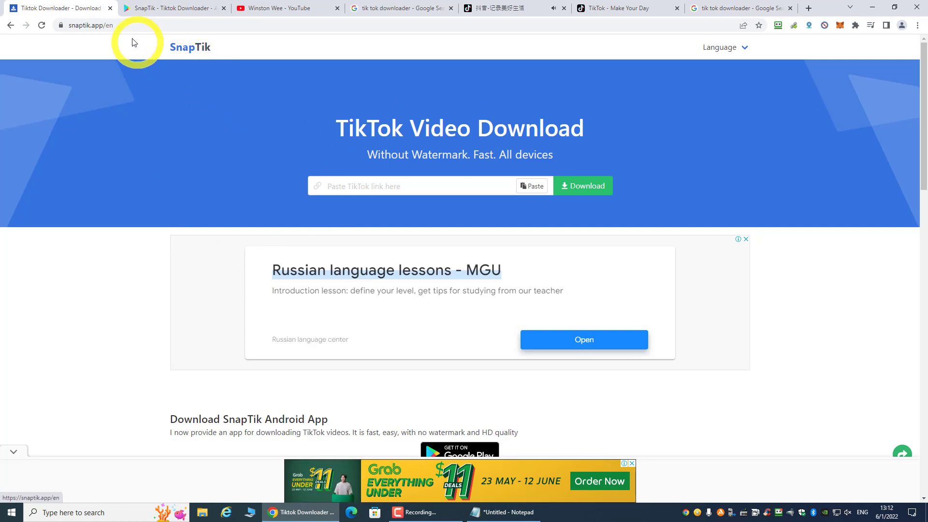
Paste the TikTok link into SnapTik, download via Server 01, close the ad, and minimize Chrome
click(354, 189)
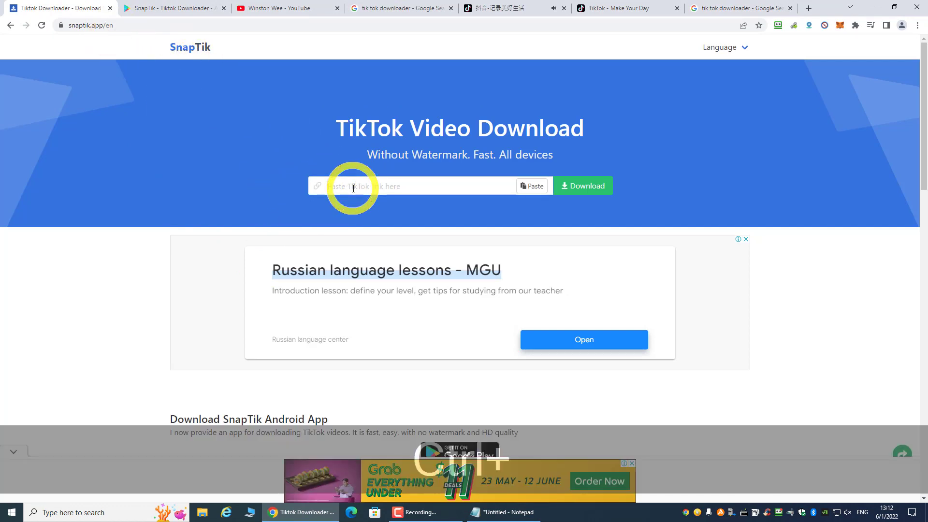
key(ctrl+v)
click(572, 194)
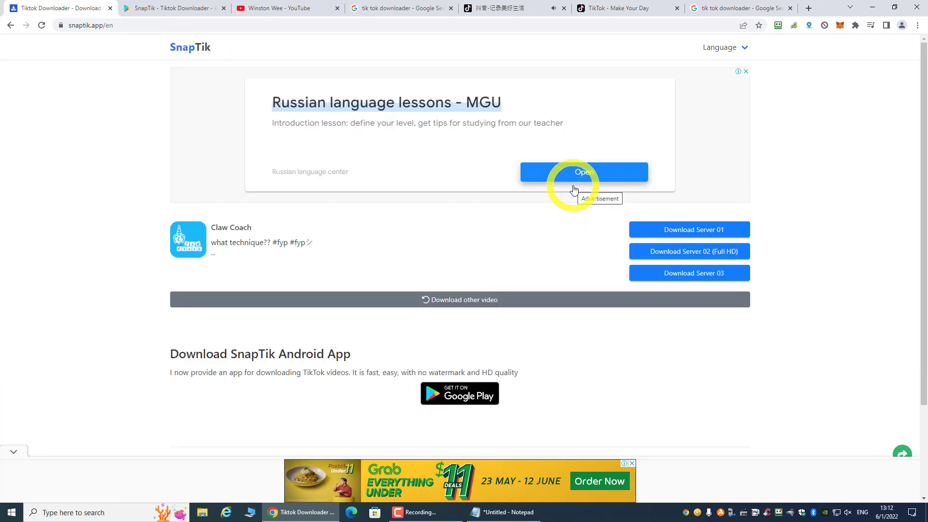
click(693, 231)
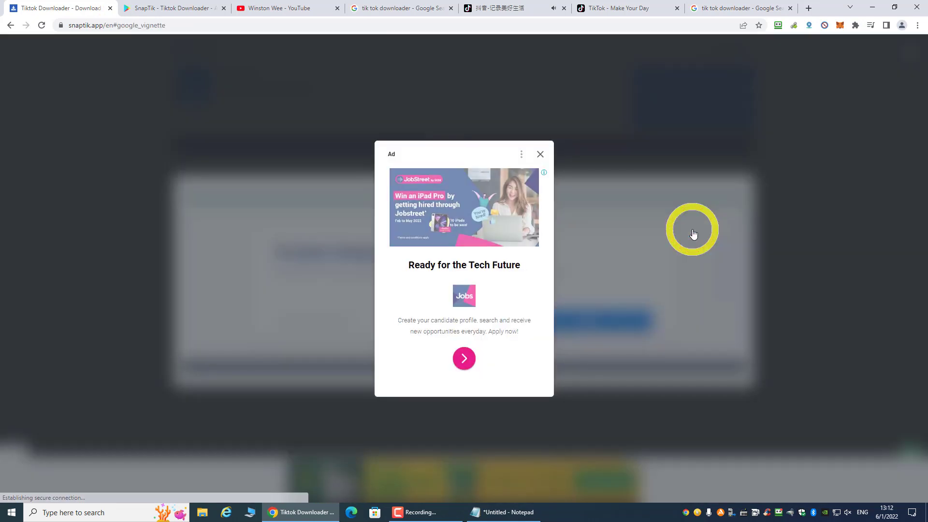
click(540, 155)
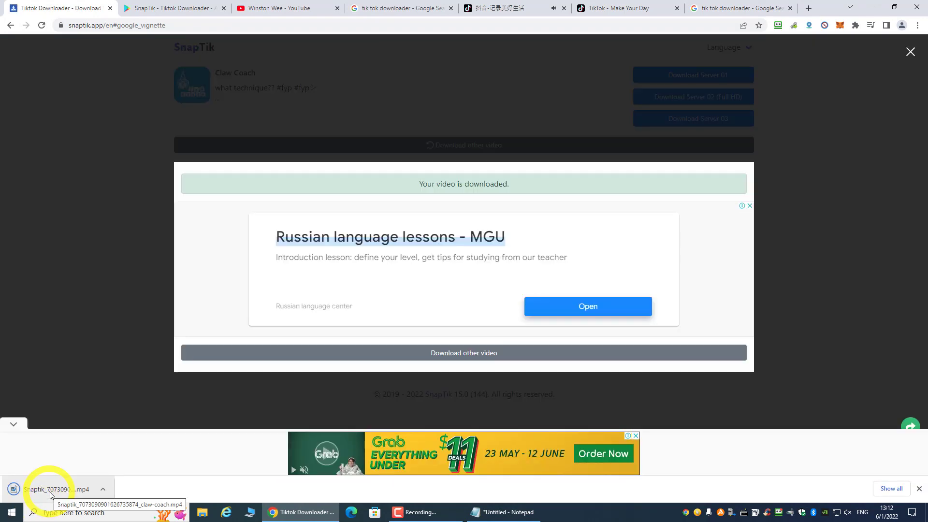
click(873, 7)
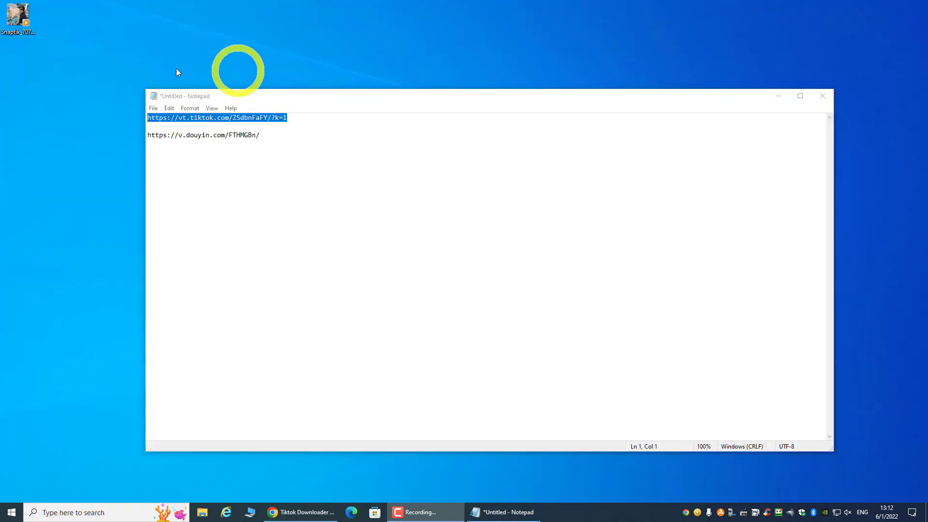
Play the Snaptik claw-machine MP4 from the desktop, close the player, and select the Douyin link in Notepad
double_click(19, 16)
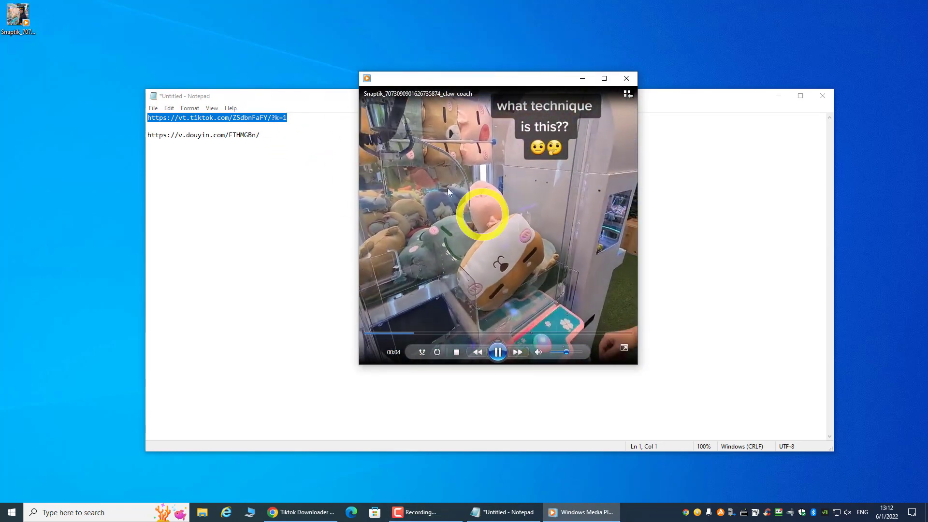
click(626, 79)
drag(277, 139, 128, 141)
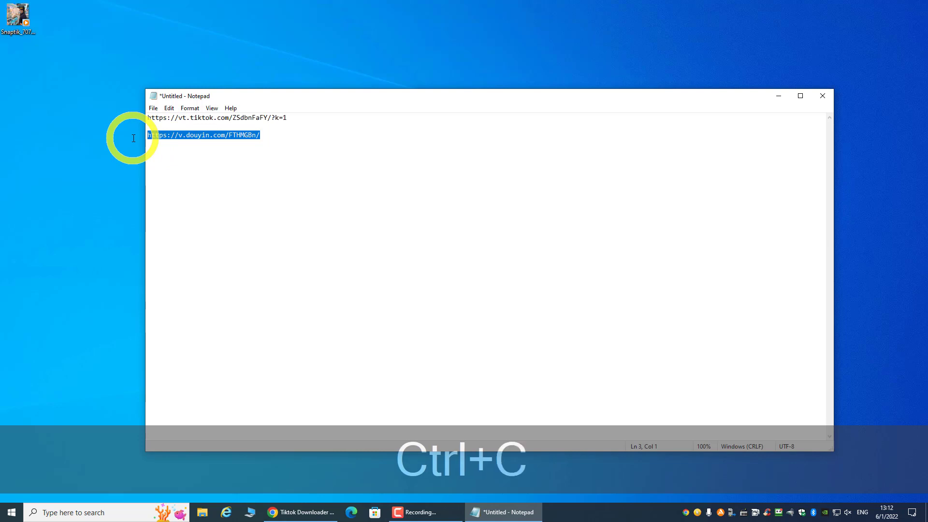
Close the ad, start another download, paste the Douyin link, and download it via Server 01
click(300, 514)
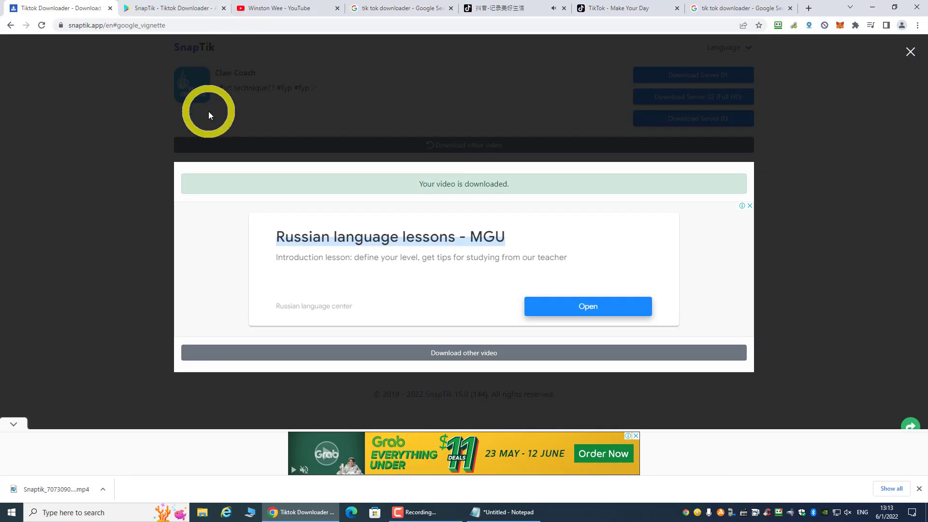
click(910, 52)
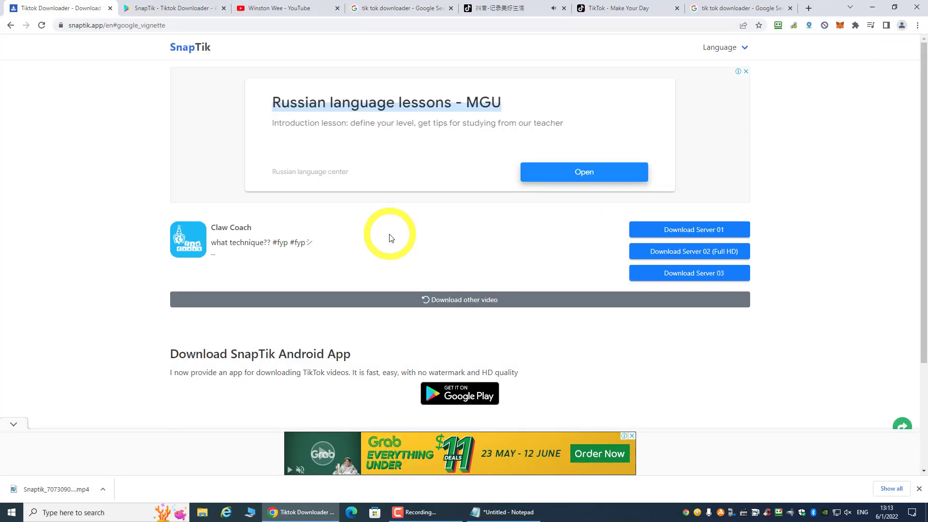
click(452, 300)
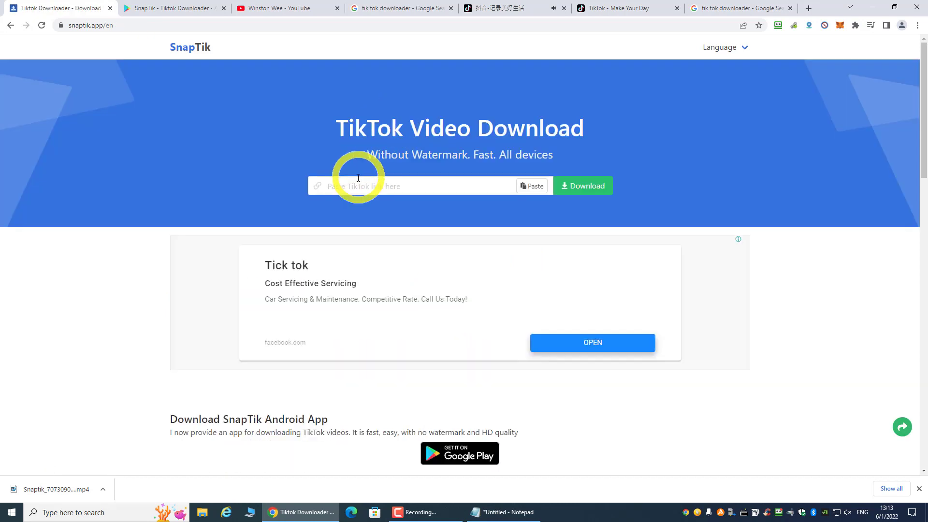
click(358, 185)
key(ctrl+v)
click(594, 187)
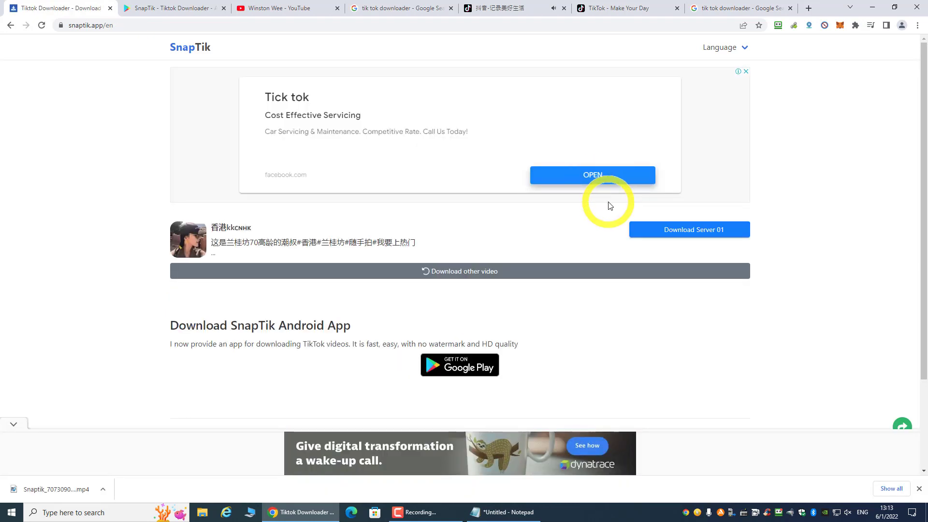
click(648, 232)
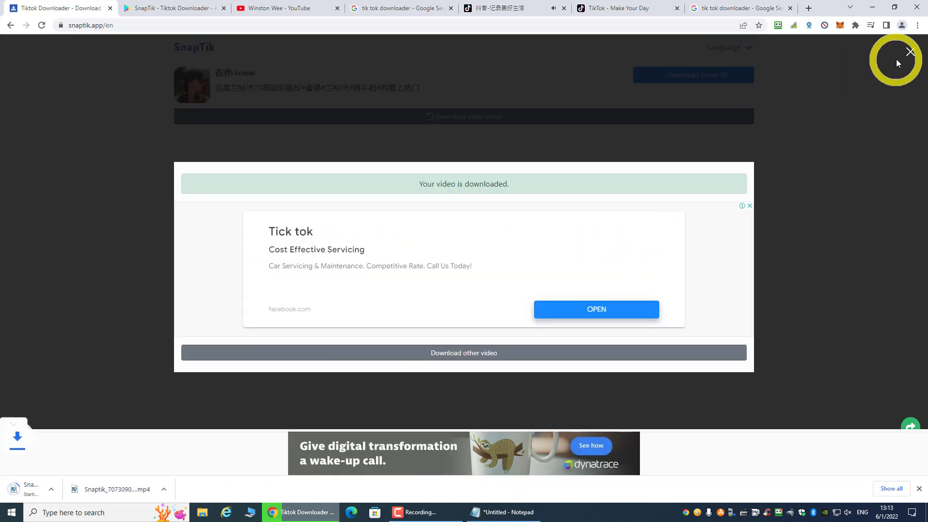
click(910, 53)
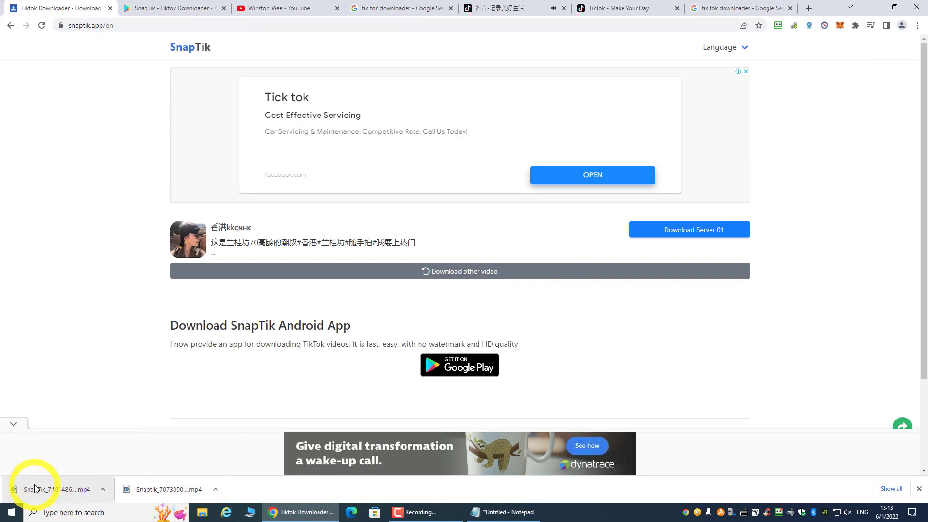
Play the SnapTik_71… Douyin MP4 from the desktop, then bring Chrome back
click(870, 7)
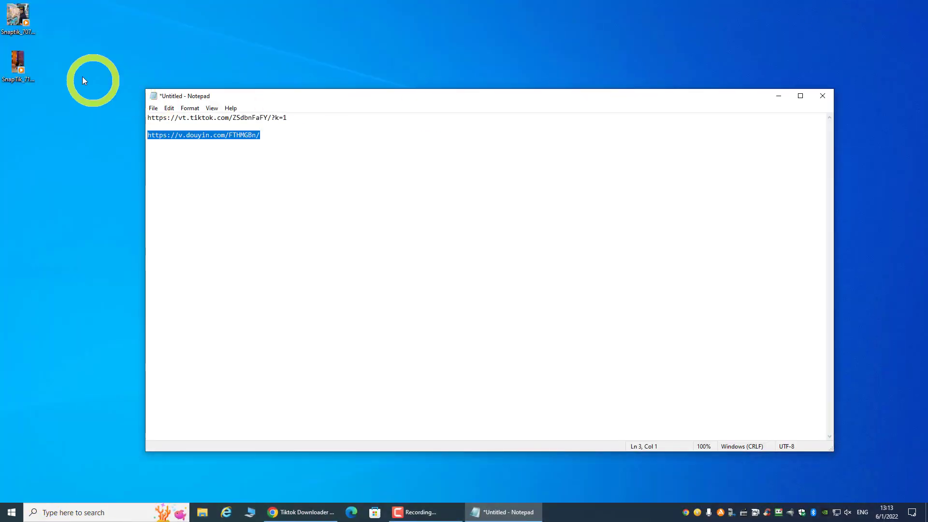
double_click(19, 67)
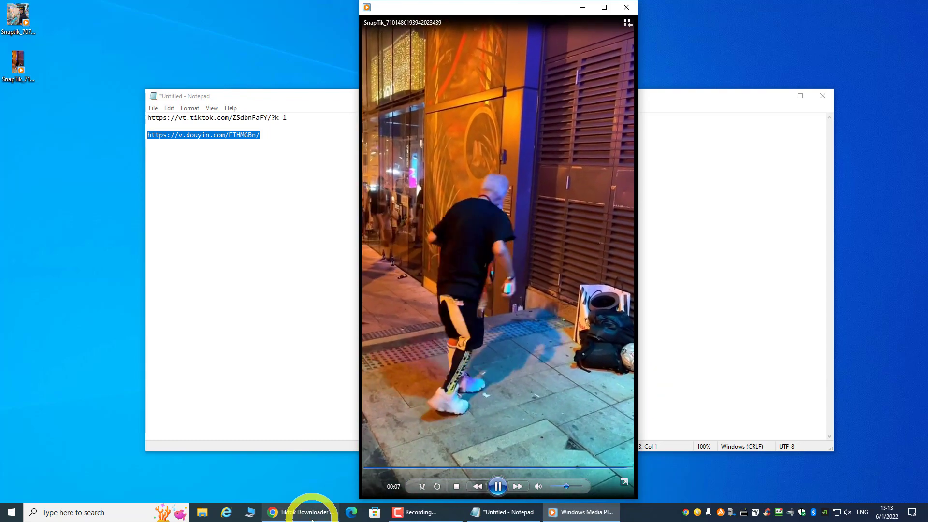
click(309, 510)
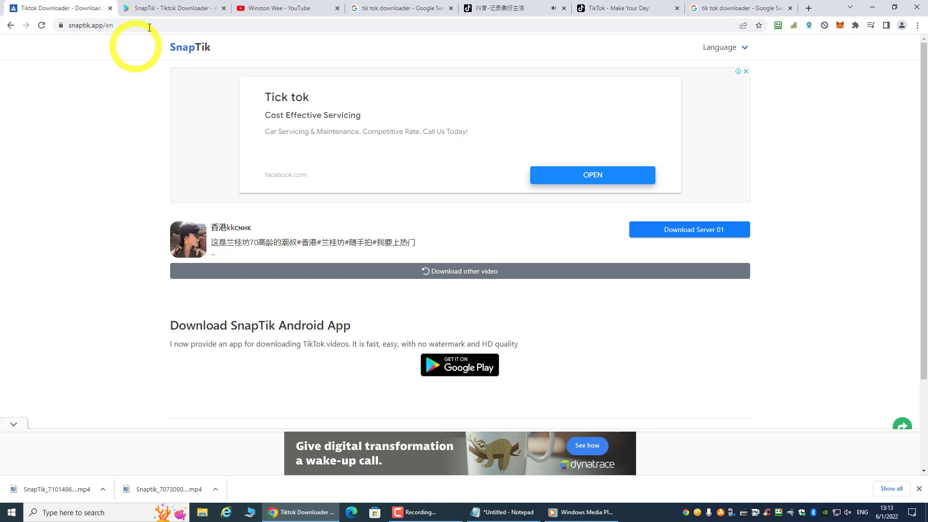
Switch to the SnapTik - Tiktok Downloader Google Play listing tab
click(150, 8)
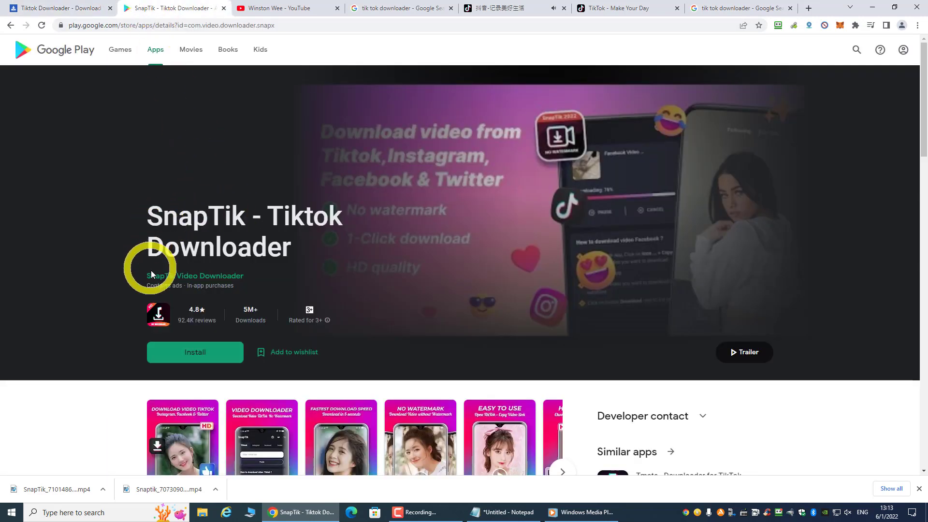